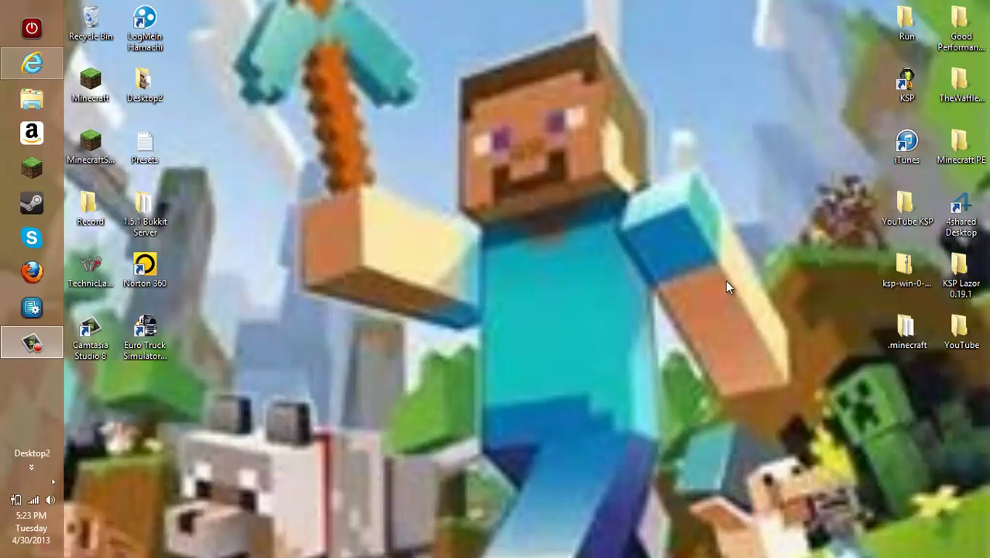
- Bring up the YouTube video page and dismiss the name-update notice
{"action": "left_click", "coordinate": [18, 66]}
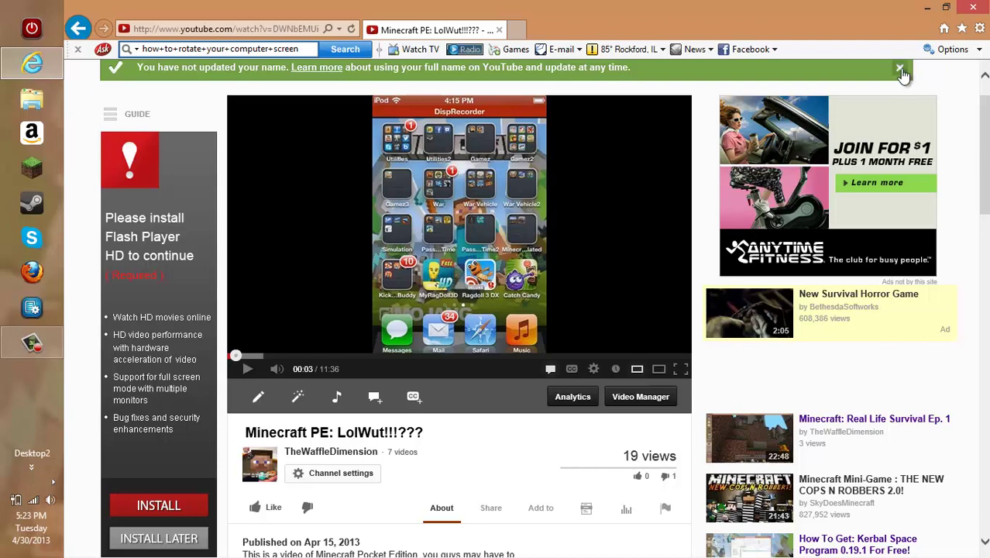
{"action": "left_click", "coordinate": [900, 70]}
{"action": "scroll", "coordinate": [496, 310], "scroll_direction": "down", "scroll_amount": 3}
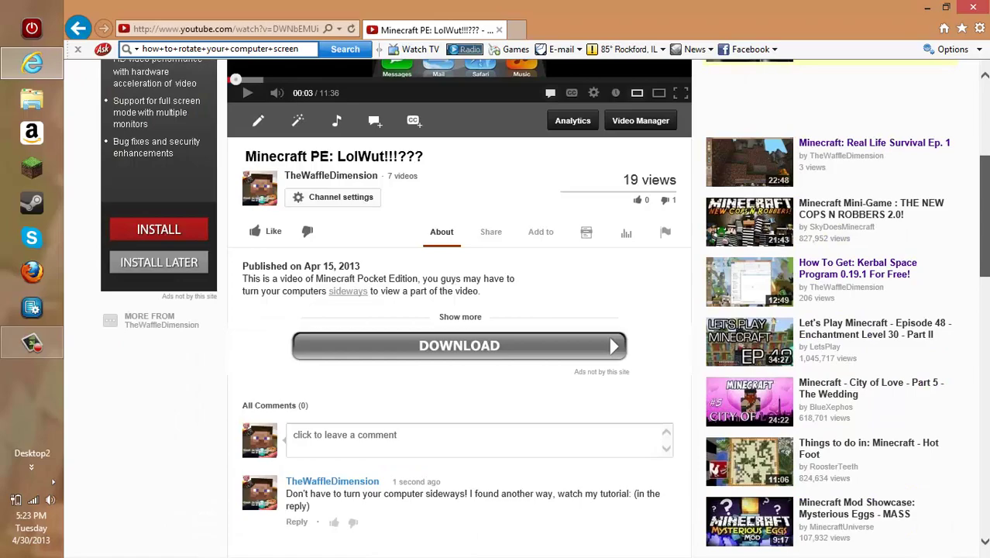
{"action": "scroll", "coordinate": [495, 310], "scroll_direction": "down", "scroll_amount": 2}
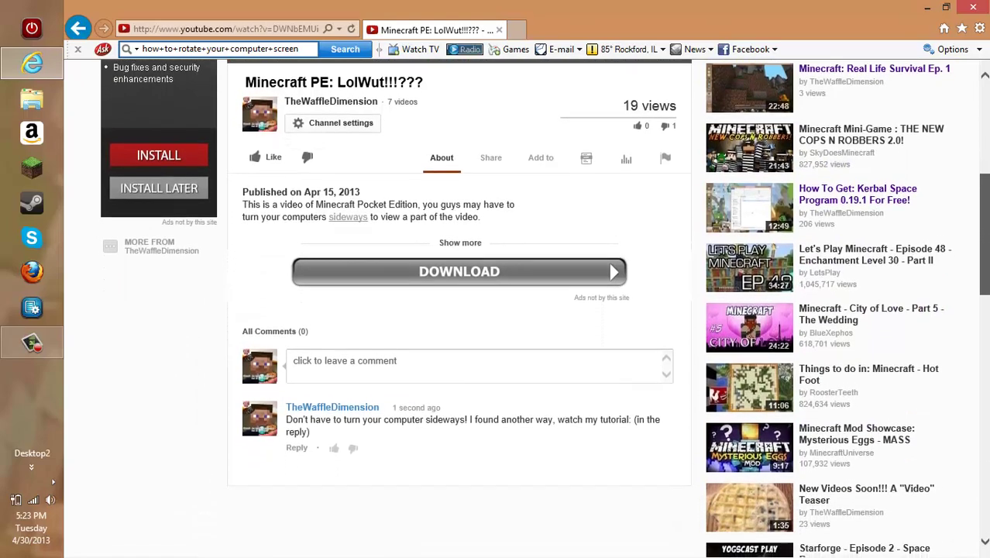
{"action": "scroll", "coordinate": [977, 135], "scroll_direction": "down", "scroll_amount": 1}
{"action": "scroll", "coordinate": [977, 135], "scroll_direction": "down", "scroll_amount": 2}
- Put the video in full screen and skip ahead to about 2:39
{"action": "scroll", "coordinate": [977, 135], "scroll_direction": "up", "scroll_amount": 1}
{"action": "scroll", "coordinate": [977, 135], "scroll_direction": "up", "scroll_amount": 8}
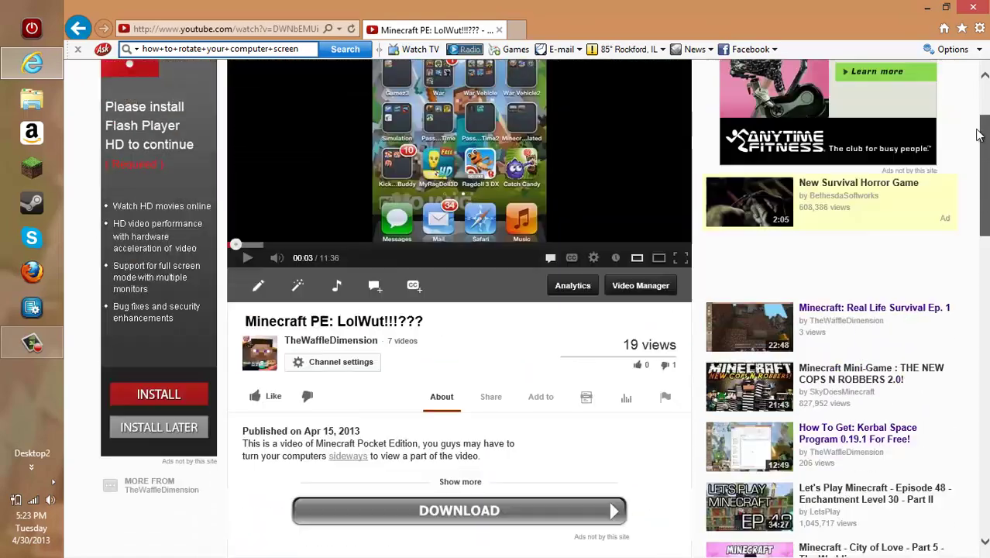
{"action": "scroll", "coordinate": [977, 135], "scroll_direction": "up", "scroll_amount": 3}
{"action": "left_click", "coordinate": [677, 378]}
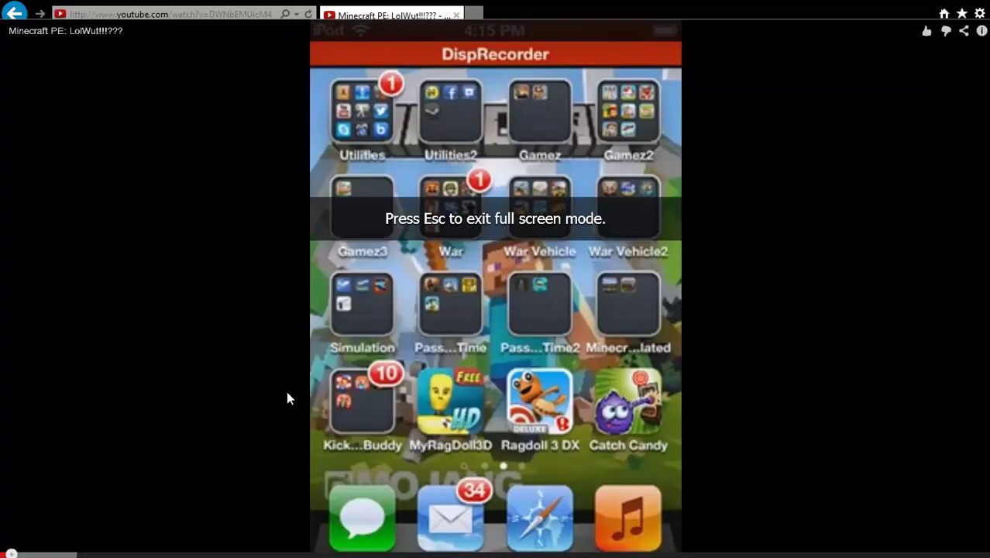
{"action": "left_click", "coordinate": [231, 535]}
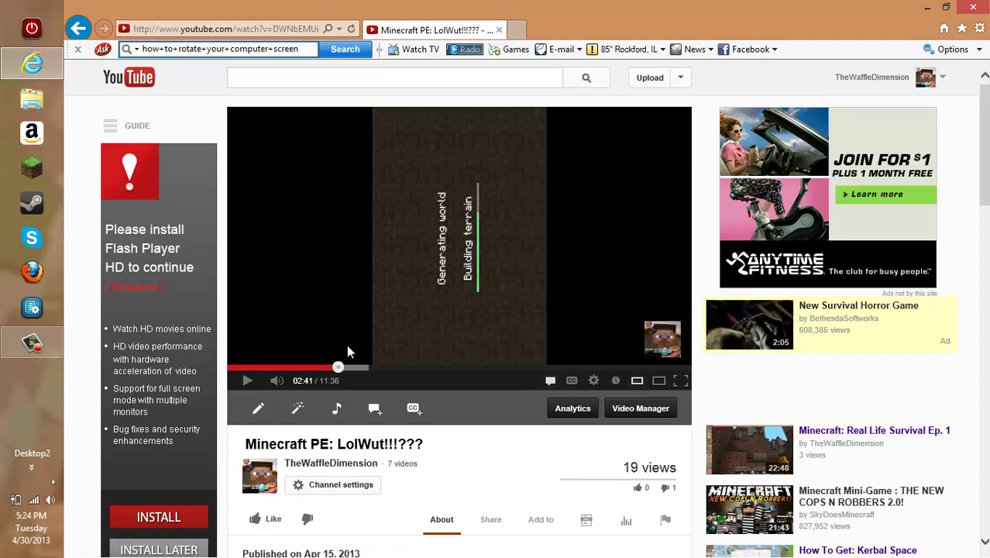
- Minimize Internet Explorer and open the desktop's right-click menu
{"action": "left_click", "coordinate": [926, 7]}
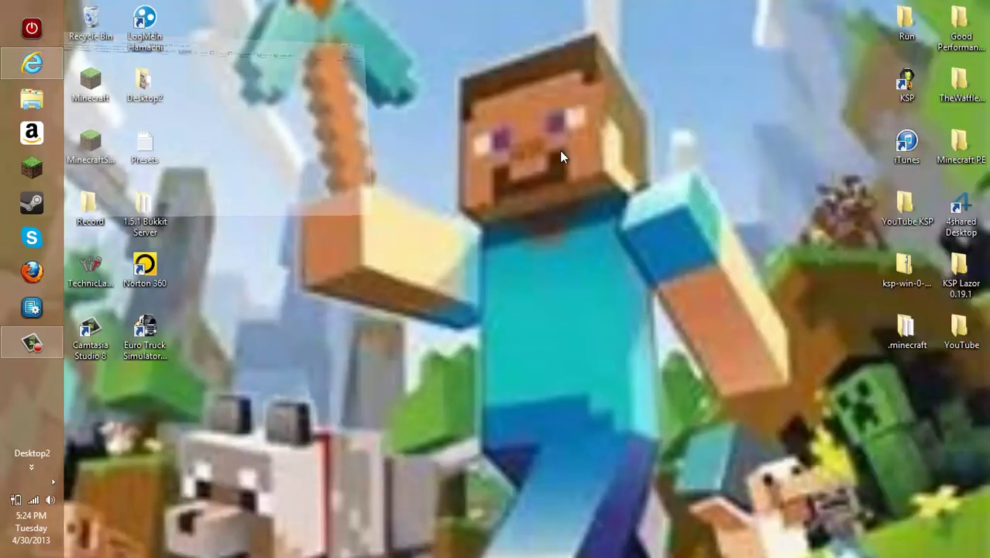
{"action": "left_click_drag", "start_coordinate": [329, 248], "coordinate": [640, 455]}
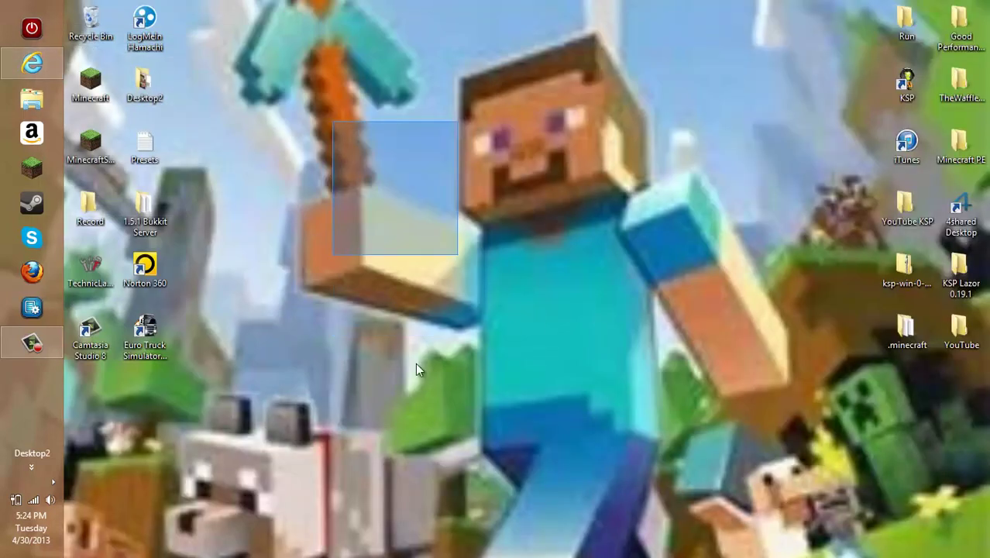
{"action": "left_click_drag", "start_coordinate": [331, 178], "coordinate": [648, 432]}
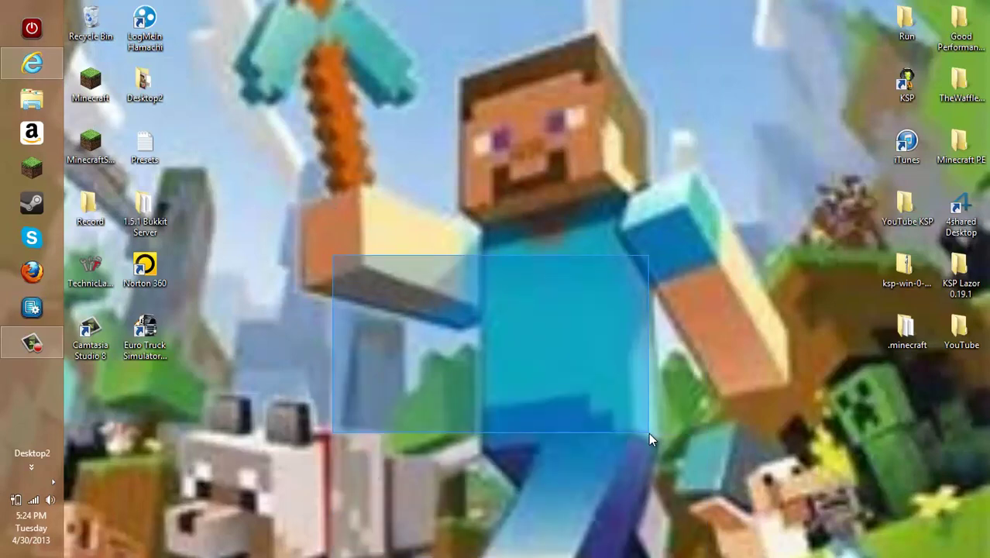
{"action": "left_click_drag", "start_coordinate": [331, 256], "coordinate": [656, 346]}
{"action": "left_click_drag", "start_coordinate": [641, 527], "coordinate": [564, 329]}
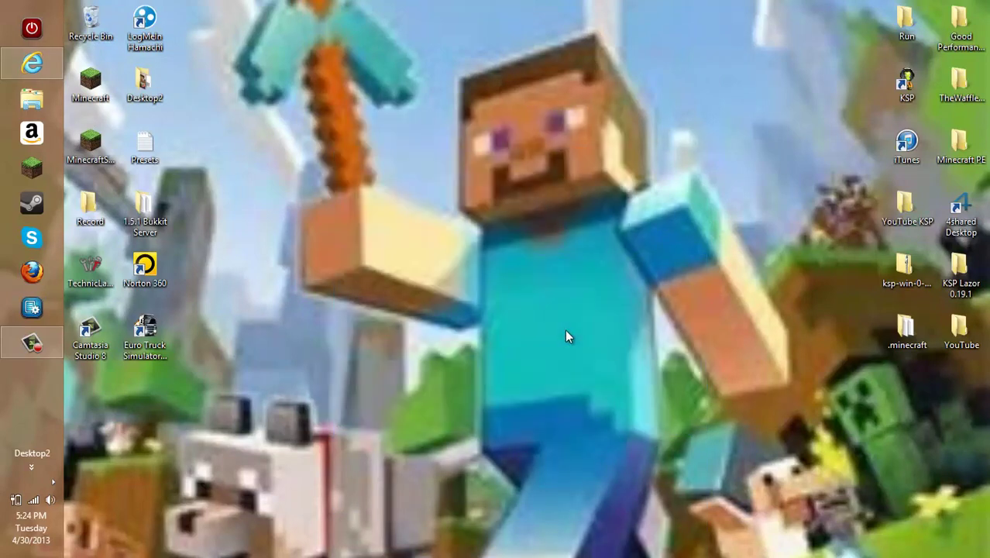
{"action": "right_click", "coordinate": [450, 258]}
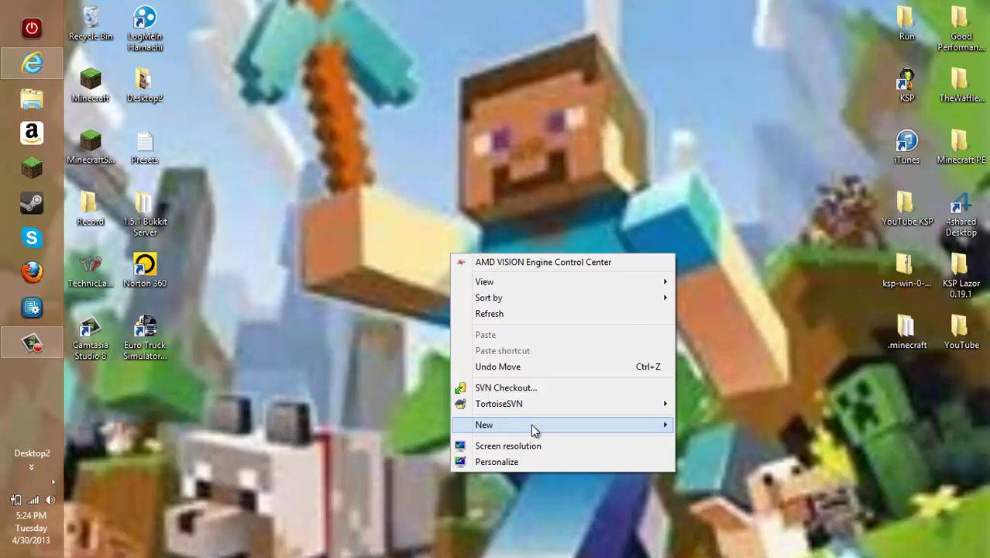
{"action": "left_click", "coordinate": [530, 423]}
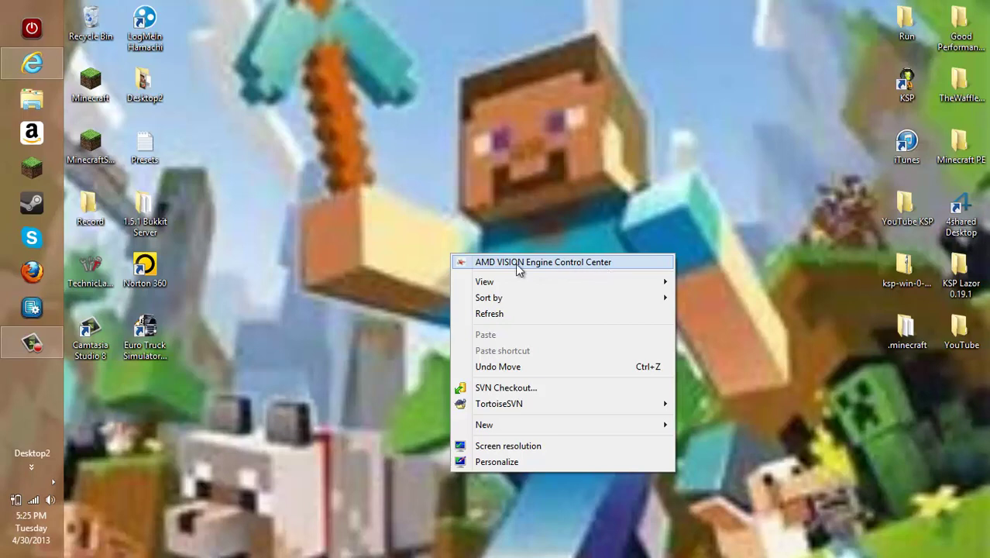
- Launch AMD VISION Engine Control Center and go to Desktop Management > Rotate Desktop
{"action": "left_click", "coordinate": [515, 263]}
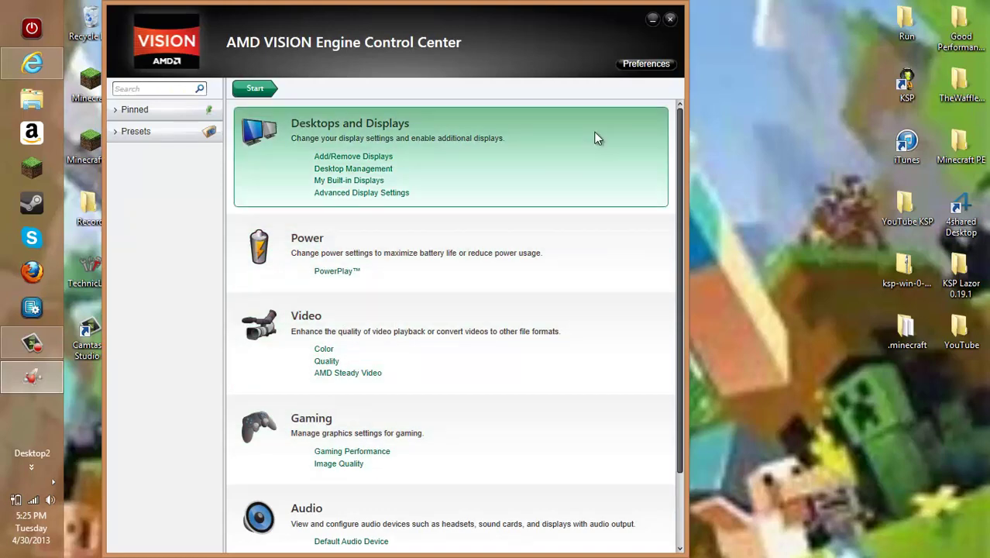
{"action": "left_click", "coordinate": [346, 172]}
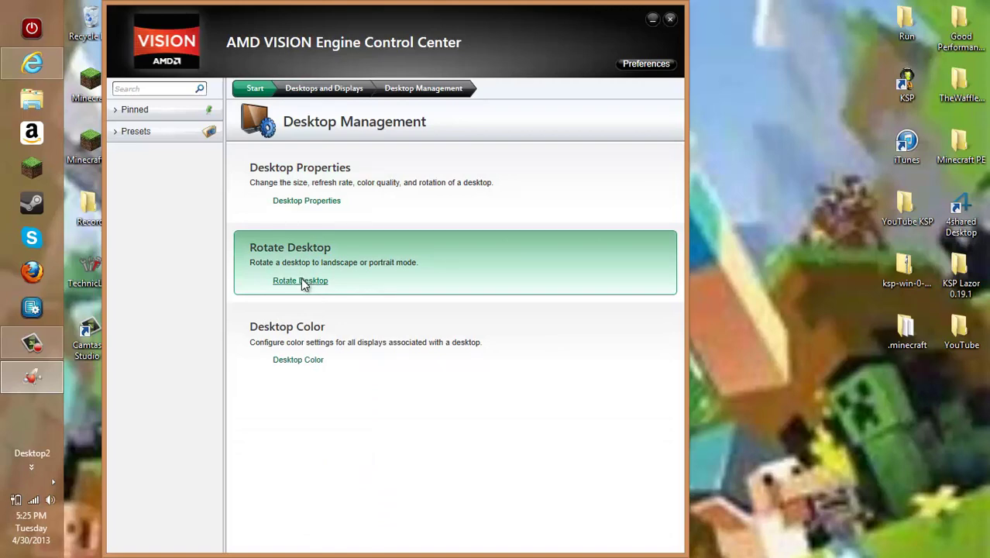
{"action": "left_click", "coordinate": [302, 281]}
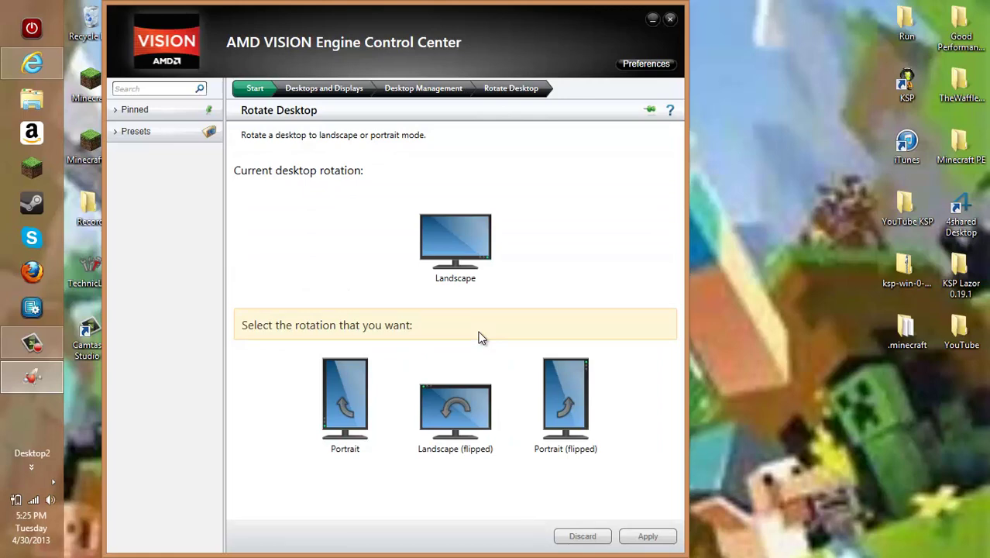
- Apply and keep the Portrait (flipped) rotation, then bring the YouTube browser forward
{"action": "left_click", "coordinate": [592, 421]}
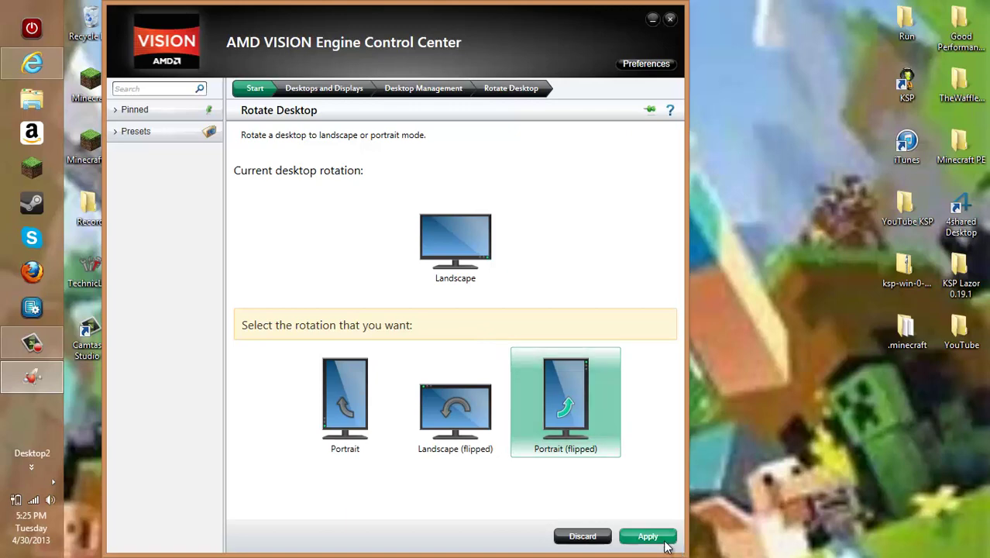
{"action": "left_click", "coordinate": [664, 542]}
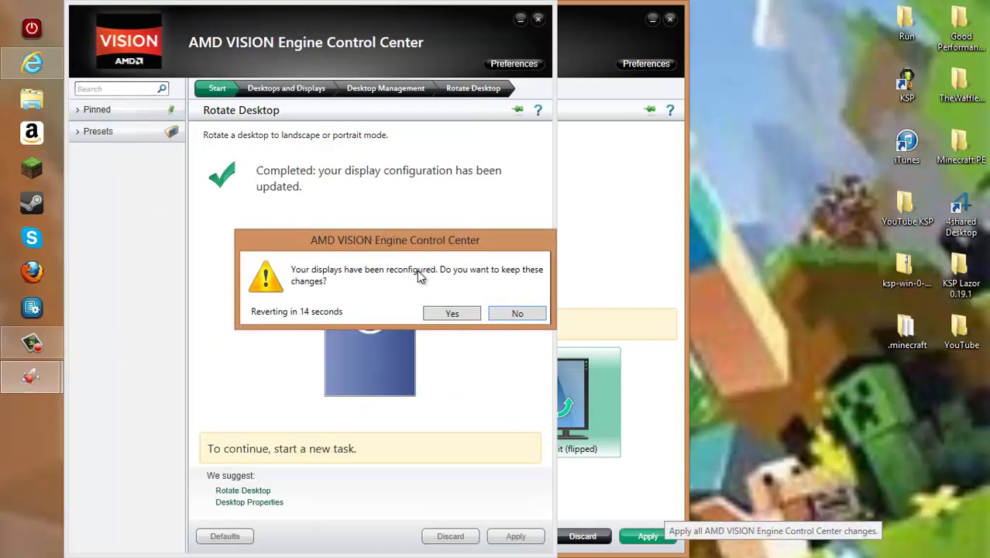
{"action": "left_click", "coordinate": [452, 313]}
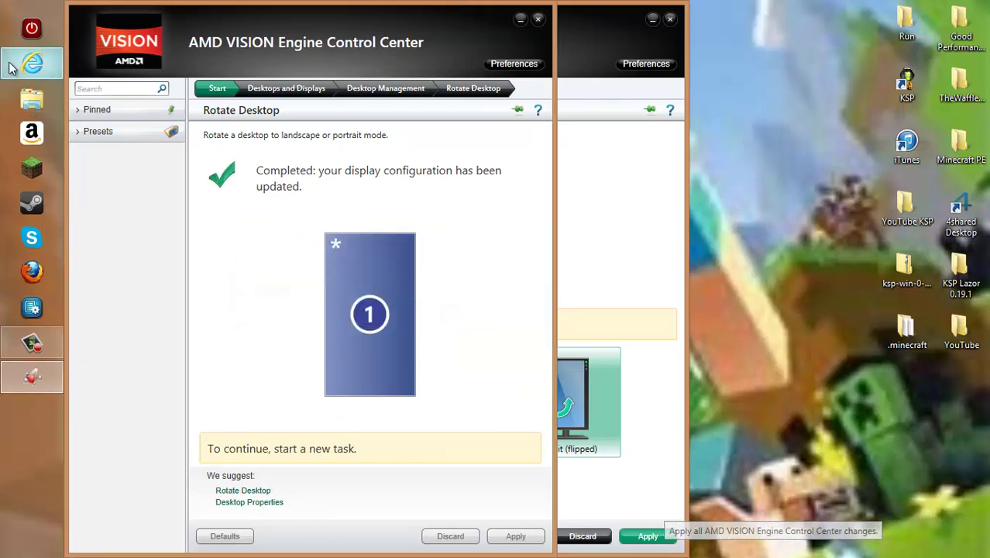
{"action": "left_click", "coordinate": [11, 68]}
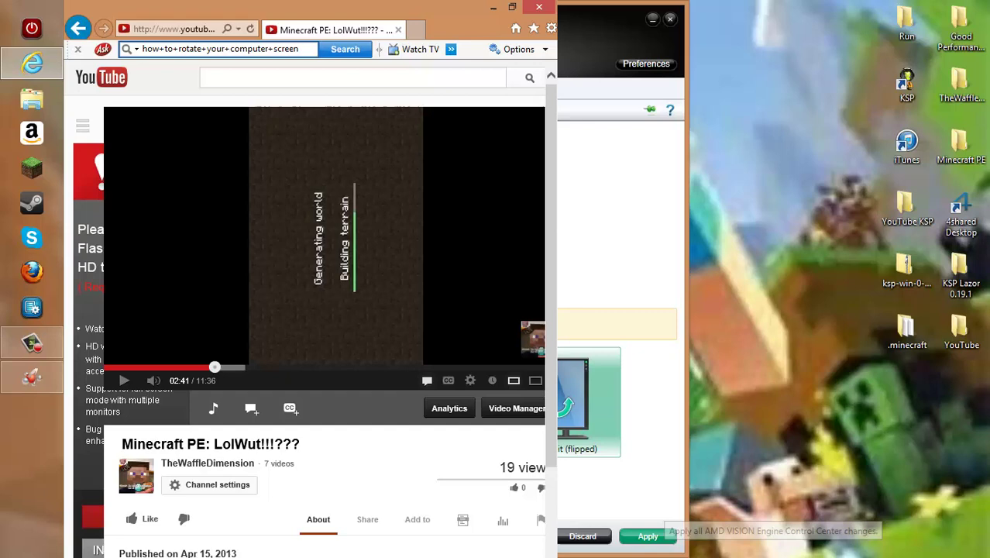
- Watch the rotated video full screen, pause it, and return to the AMD control center
{"action": "scroll", "coordinate": [467, 409], "scroll_direction": "right", "scroll_amount": 3}
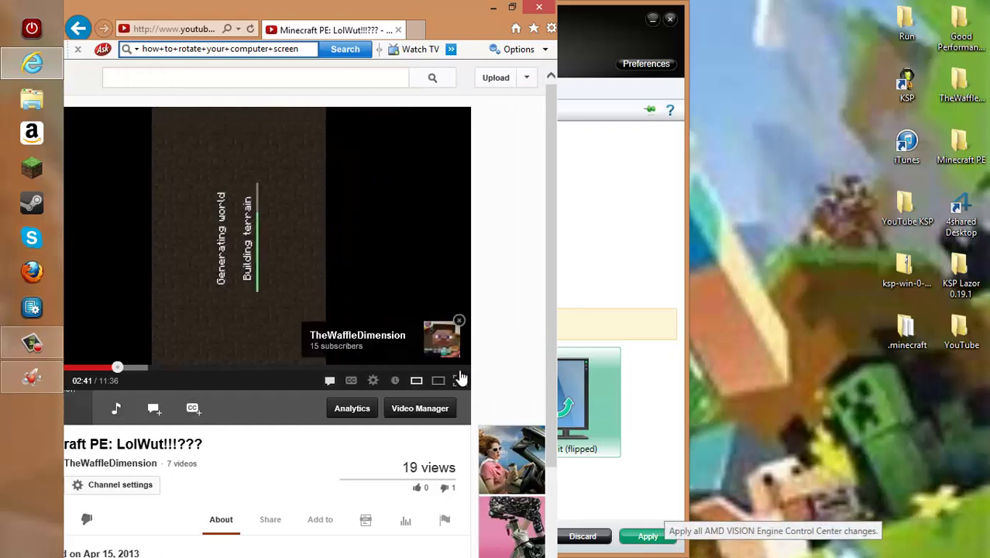
{"action": "left_click", "coordinate": [460, 378]}
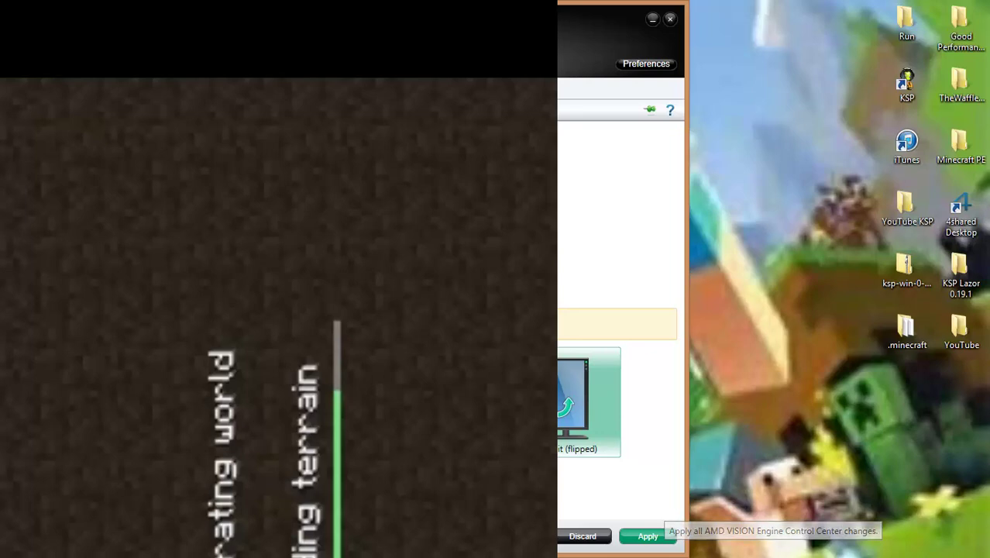
{"action": "left_click", "coordinate": [500, 272]}
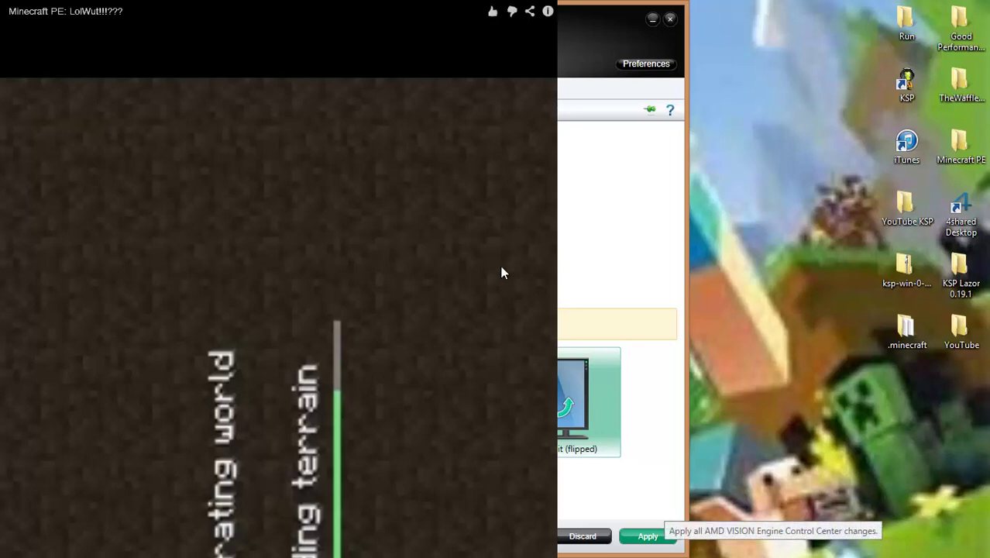
{"action": "key", "text": "Escape"}
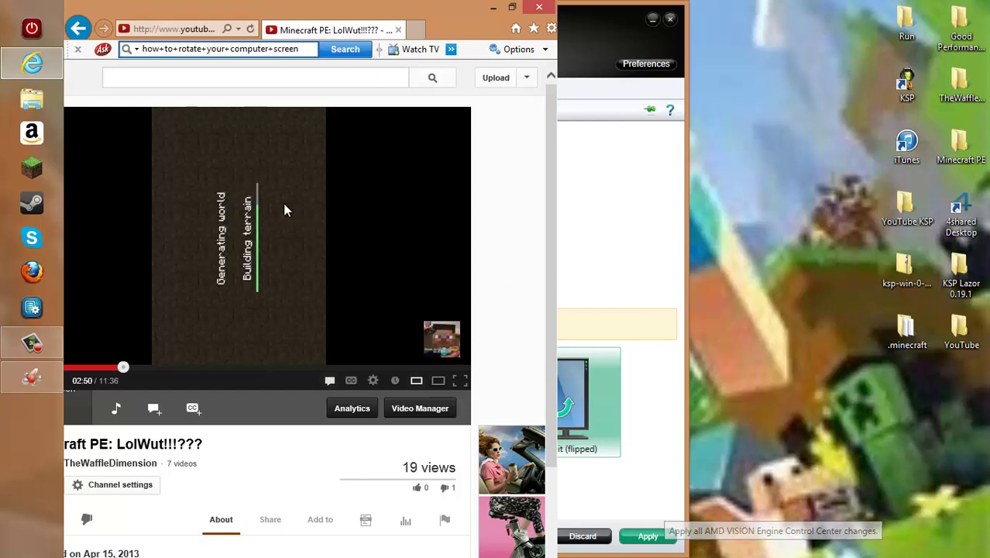
{"action": "left_click", "coordinate": [35, 380]}
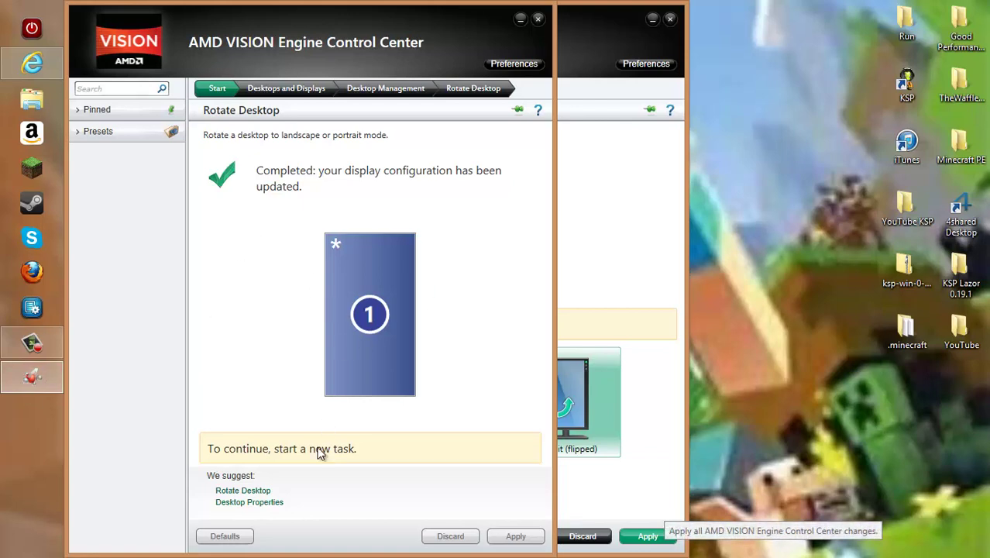
- Apply and keep the Landscape rotation, then close AMD VISION Engine Control Center
{"action": "left_click", "coordinate": [230, 491]}
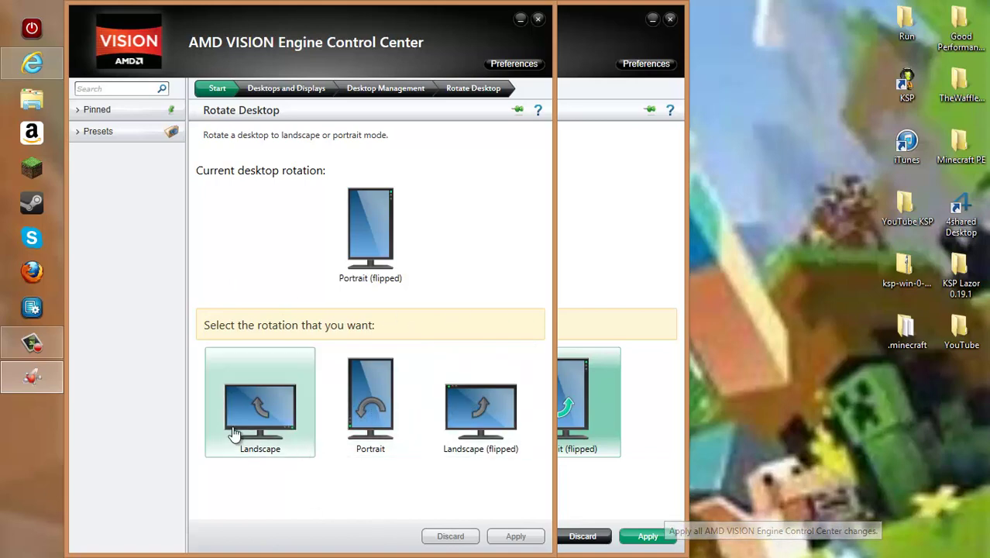
{"action": "left_click", "coordinate": [263, 416]}
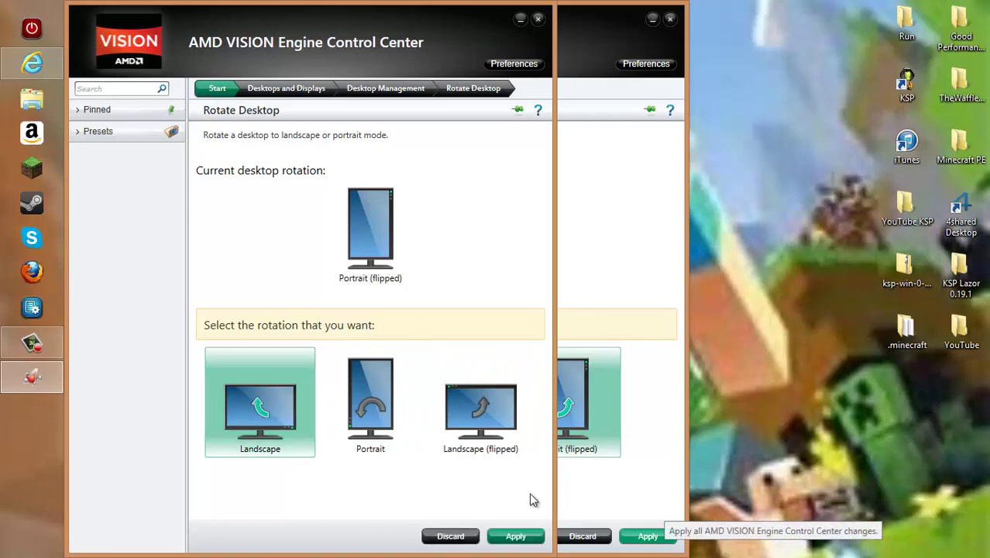
{"action": "left_click", "coordinate": [527, 536]}
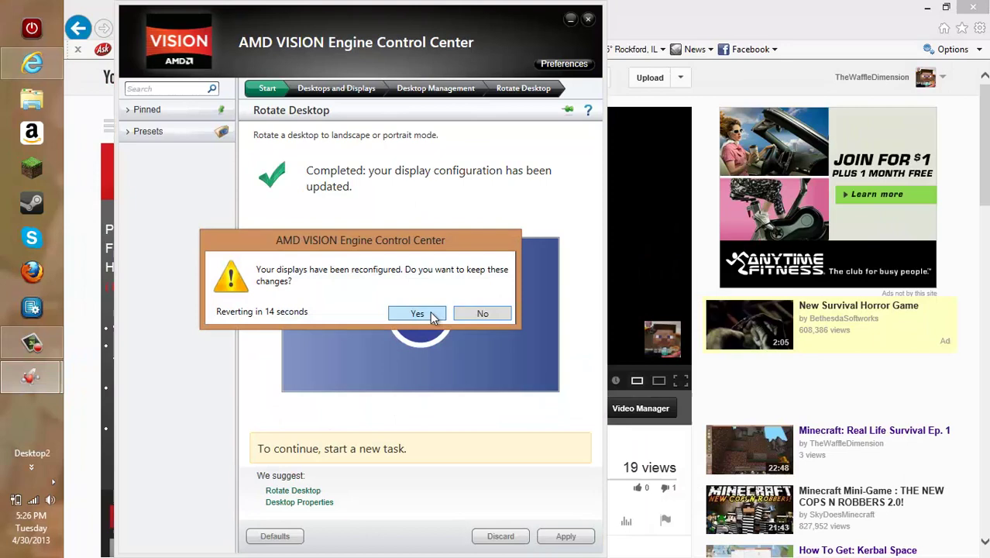
{"action": "left_click", "coordinate": [432, 315]}
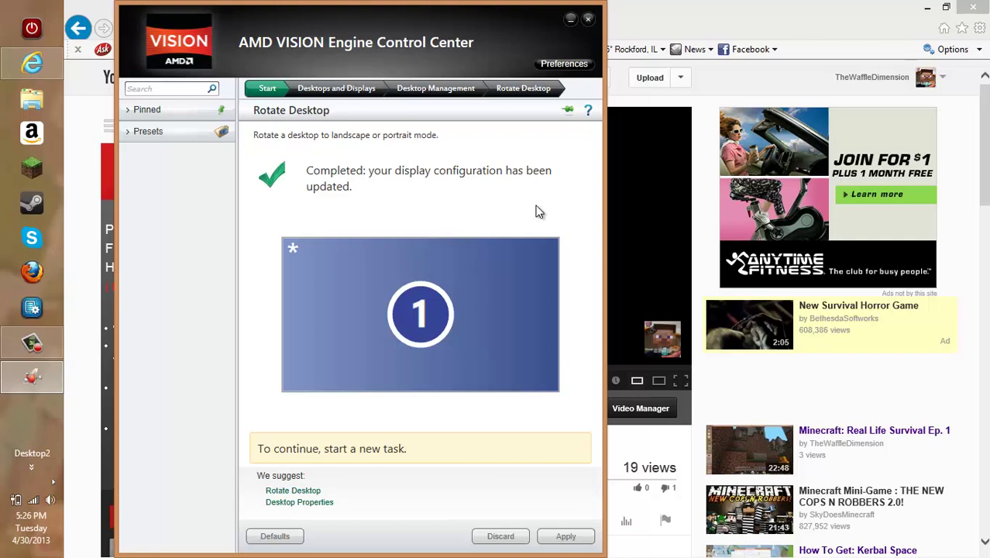
{"action": "left_click", "coordinate": [588, 19]}
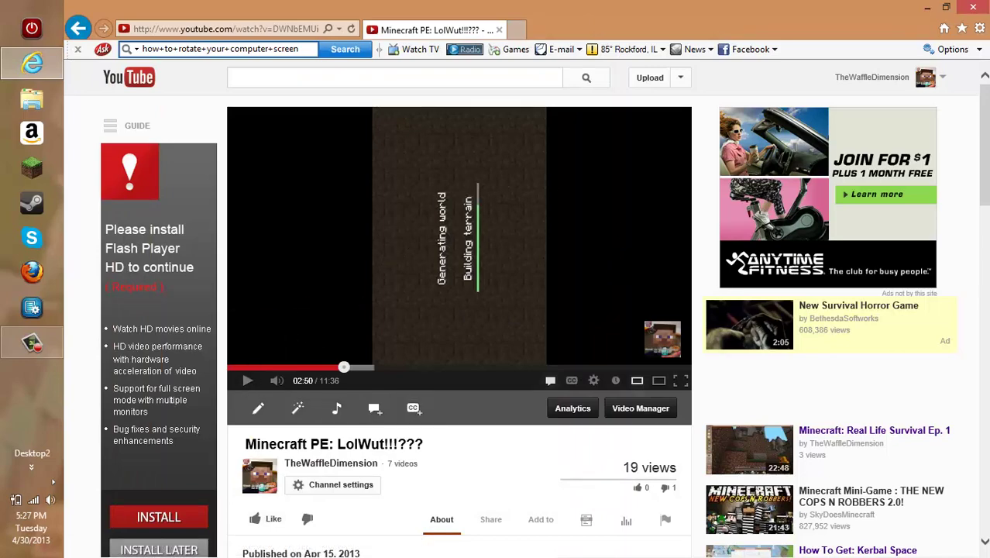
- Pause the Minecraft: Real Life Survival Ep. 1 video at 0:17 and scroll the page
{"action": "scroll", "coordinate": [458, 310], "scroll_direction": "down", "scroll_amount": 2}
{"action": "scroll", "coordinate": [458, 310], "scroll_direction": "down", "scroll_amount": 1}
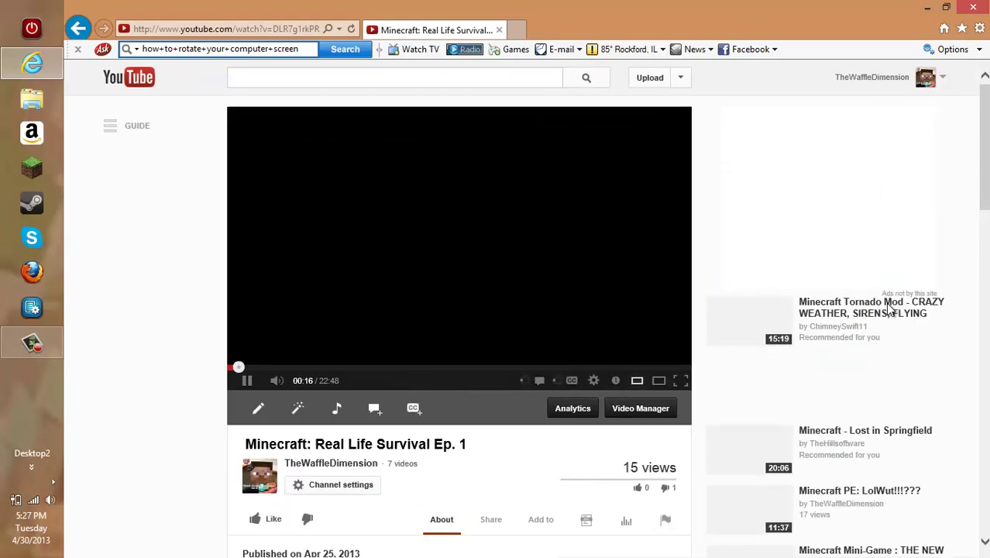
{"action": "left_click", "coordinate": [246, 380]}
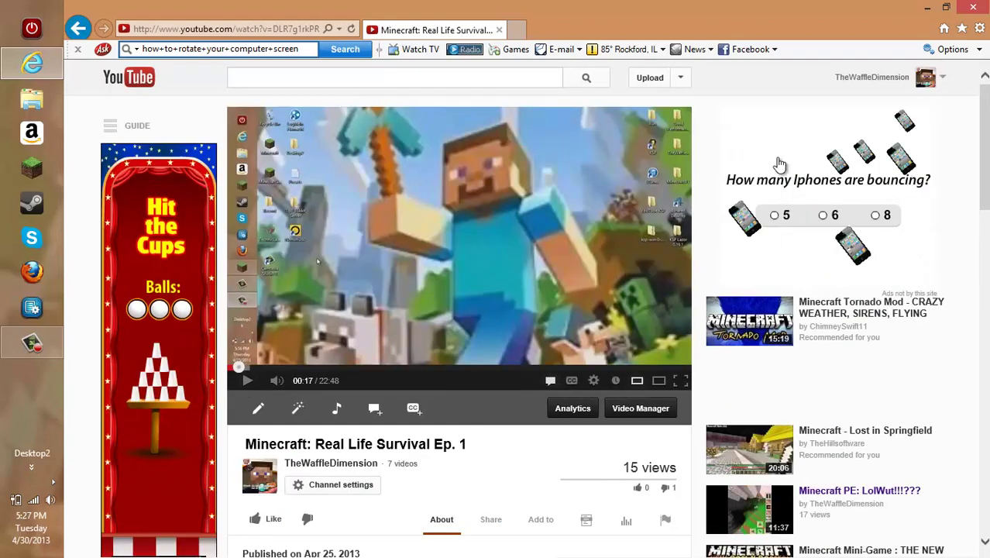
{"action": "scroll", "coordinate": [292, 343], "scroll_direction": "down", "scroll_amount": 3}
{"action": "scroll", "coordinate": [978, 156], "scroll_direction": "down", "scroll_amount": 3}
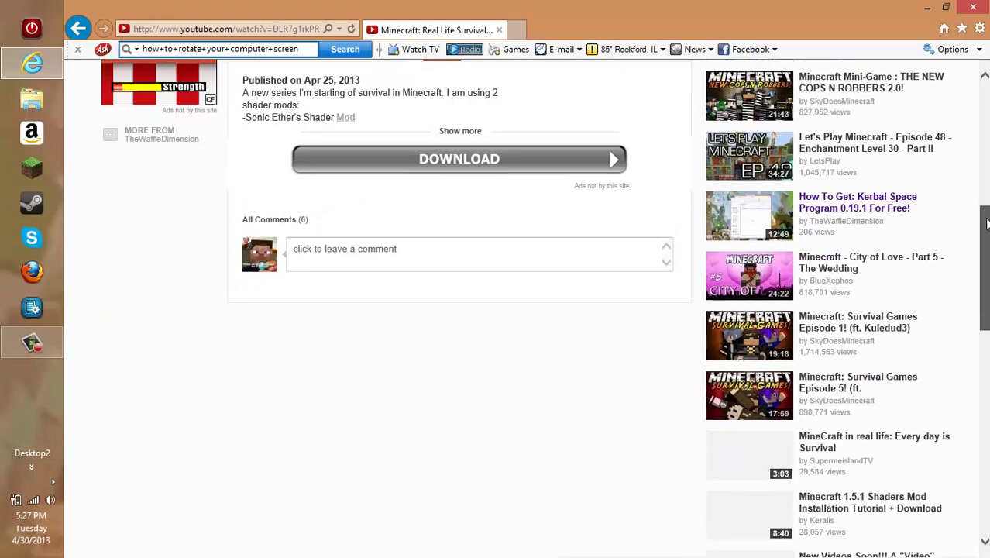
{"action": "scroll", "coordinate": [977, 157], "scroll_direction": "up", "scroll_amount": 2}
{"action": "scroll", "coordinate": [977, 157], "scroll_direction": "up", "scroll_amount": 3}
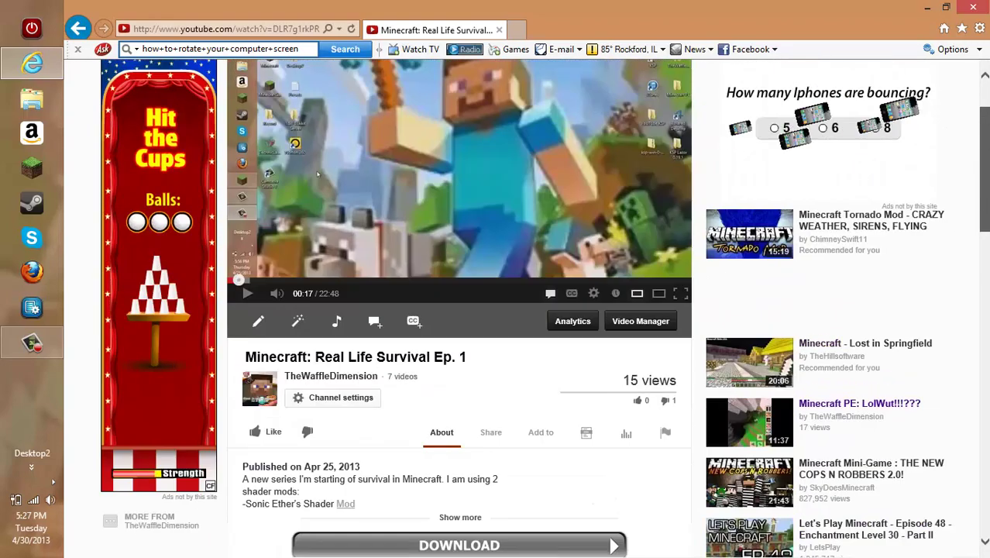
{"action": "scroll", "coordinate": [985, 139], "scroll_direction": "down", "scroll_amount": 1}
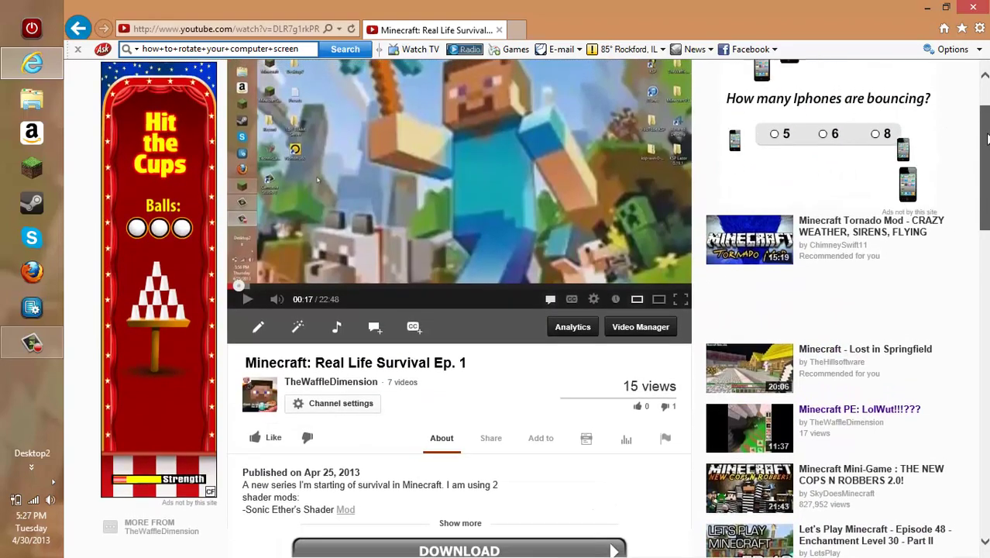
{"action": "scroll", "coordinate": [985, 138], "scroll_direction": "up", "scroll_amount": 2}
{"action": "scroll", "coordinate": [985, 138], "scroll_direction": "down", "scroll_amount": 1}
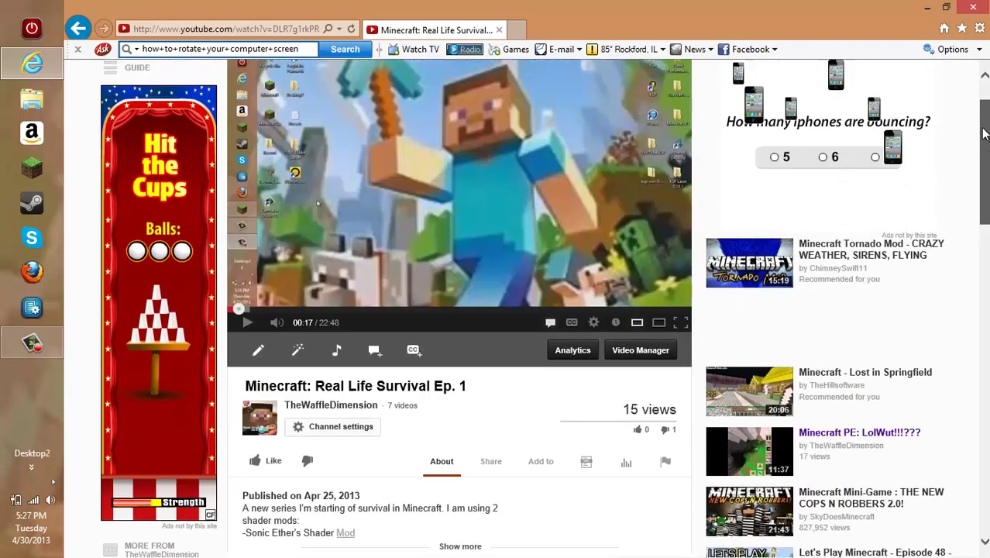
{"action": "scroll", "coordinate": [985, 138], "scroll_direction": "up", "scroll_amount": 2}
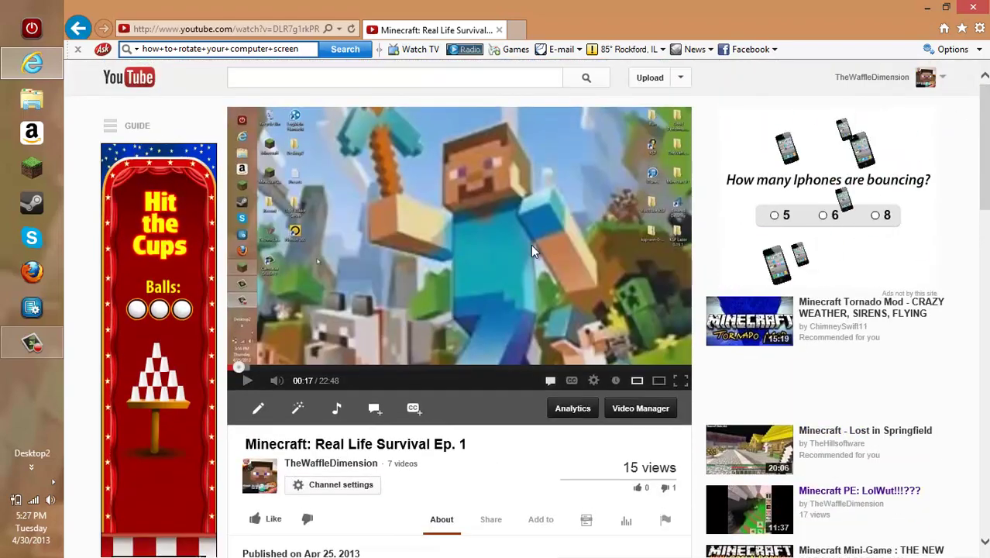